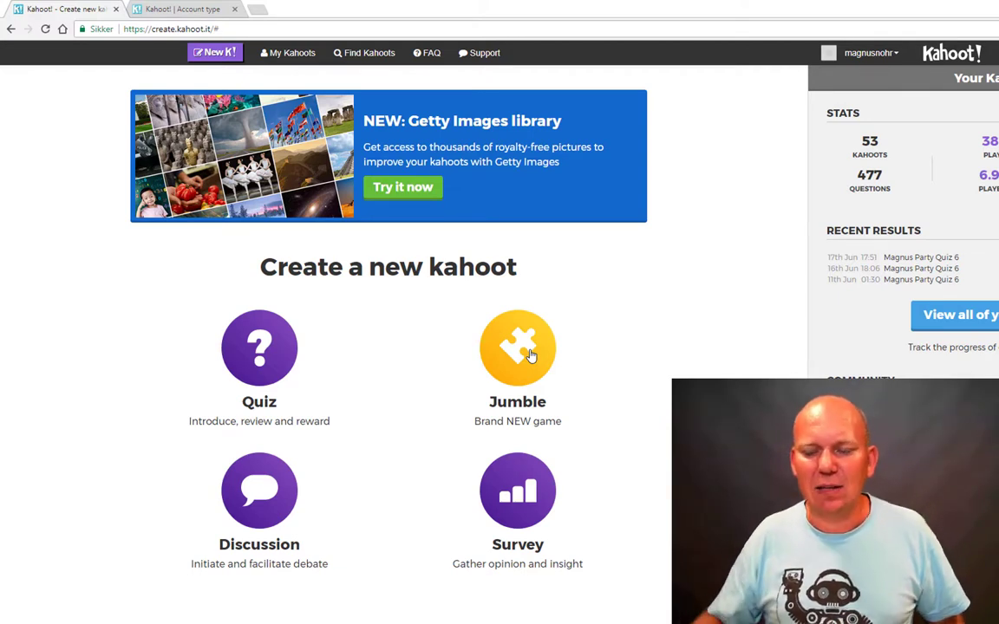
# - Start a new quiz titled "Min første Quiz på Kahoot" with a description ending in the hashtags #almenkunnskap #matematikk #iktmooc
pyautogui.click(279, 358)
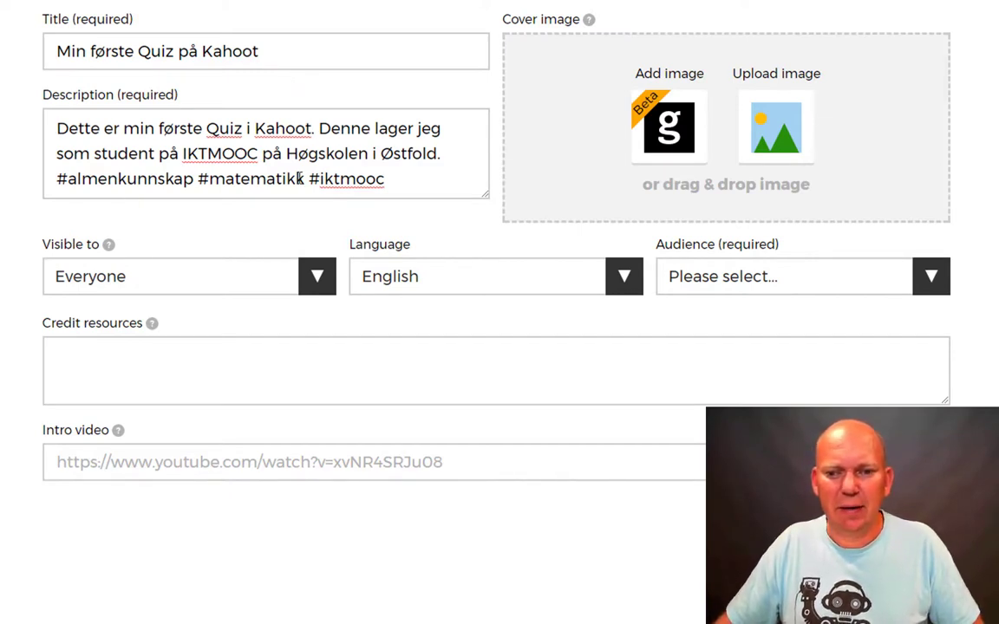
pyautogui.moveTo(57, 179); pyautogui.dragTo(305, 178)
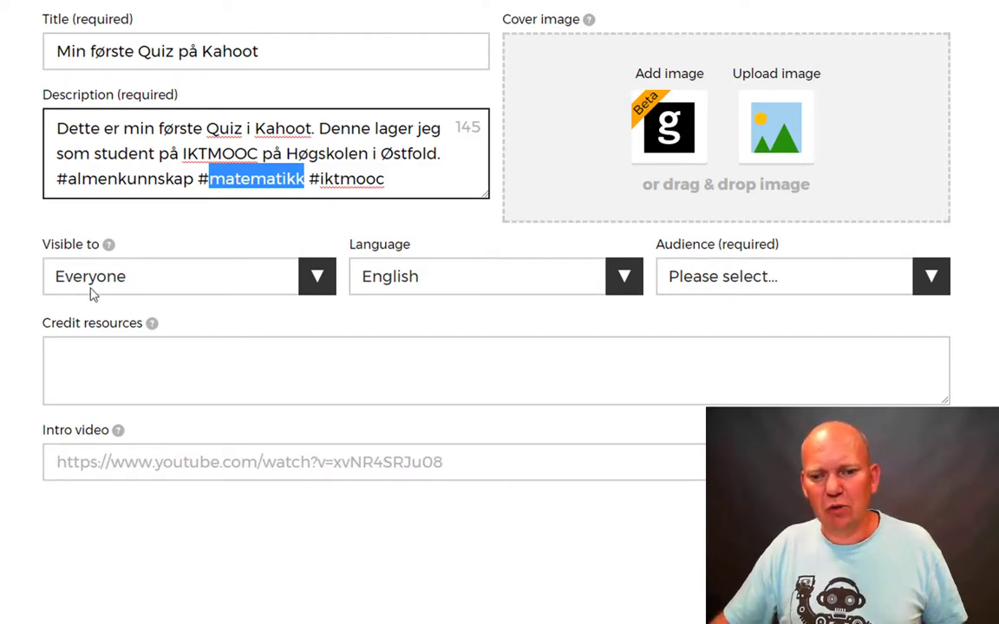
# - Keep the quiz visible to Everyone, with Norsk as the language and University as the audience
pyautogui.click(317, 280)
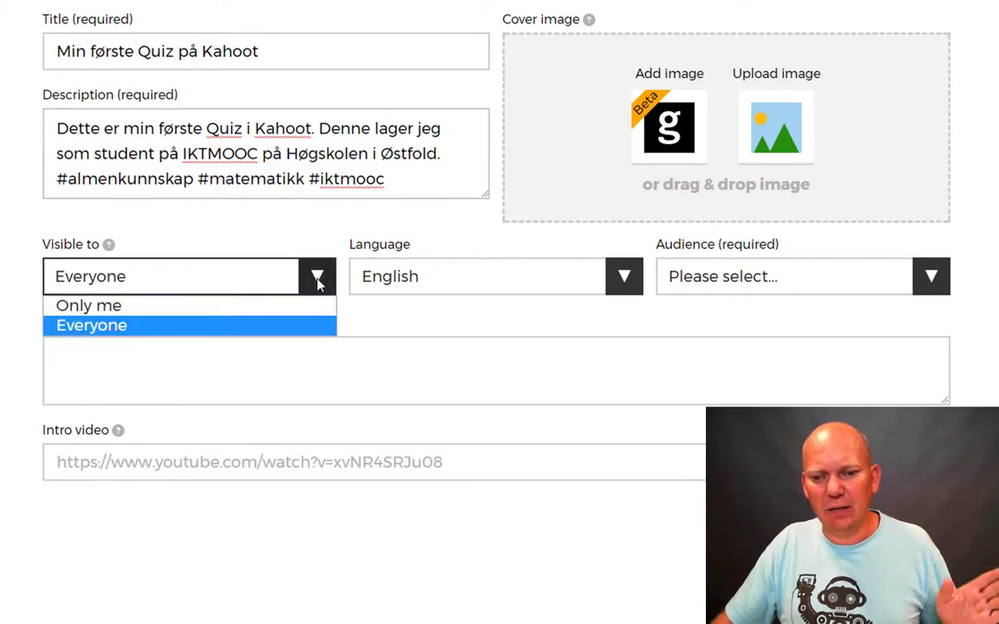
pyautogui.click(317, 283)
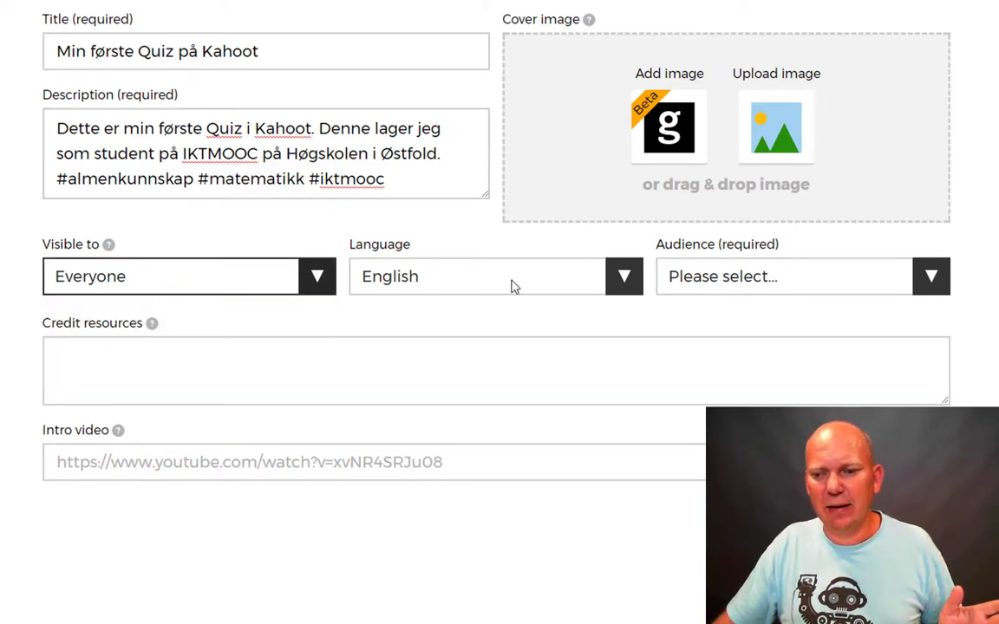
pyautogui.click(618, 276)
pyautogui.moveTo(642, 330); pyautogui.dragTo(637, 593)
pyautogui.scroll(3, 579, 442)
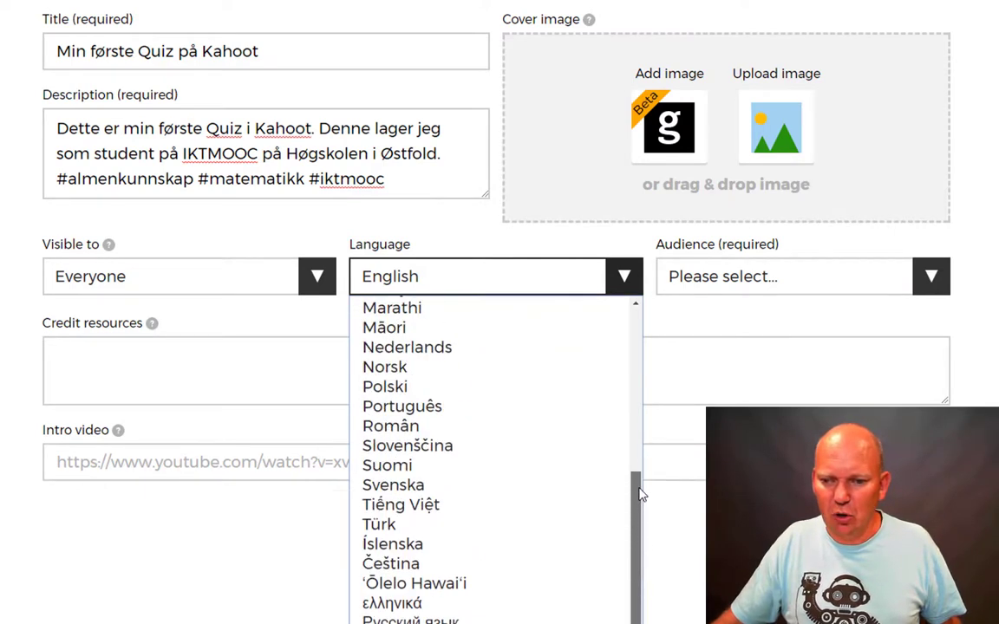
pyautogui.click(395, 389)
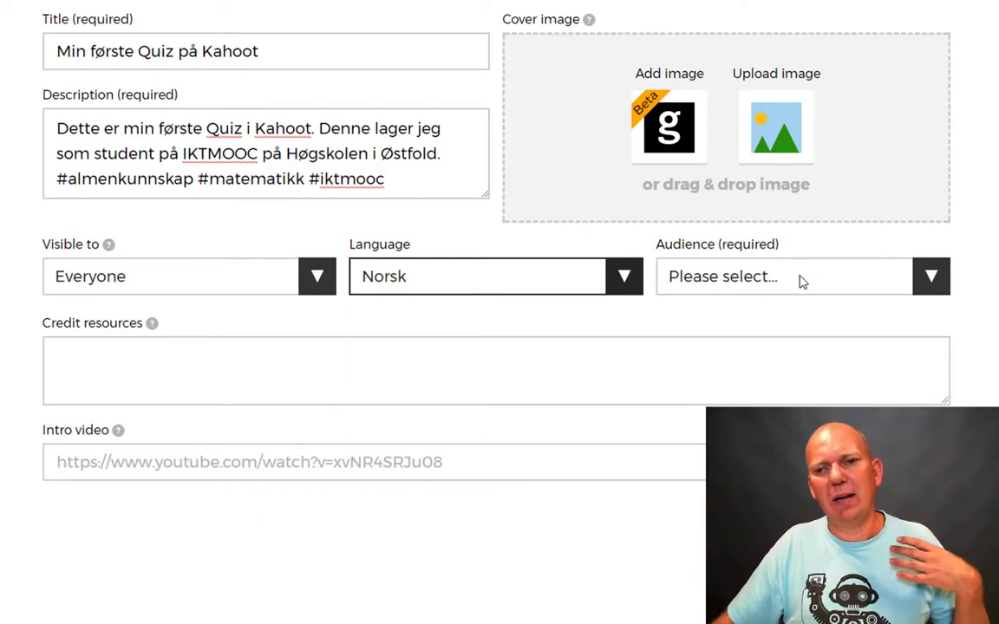
pyautogui.click(931, 277)
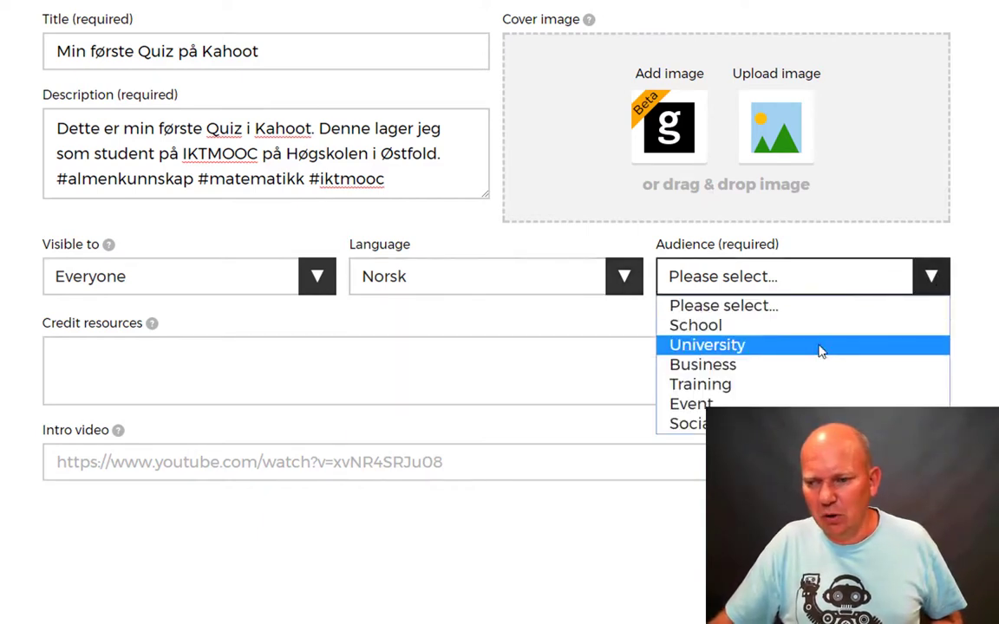
pyautogui.click(758, 347)
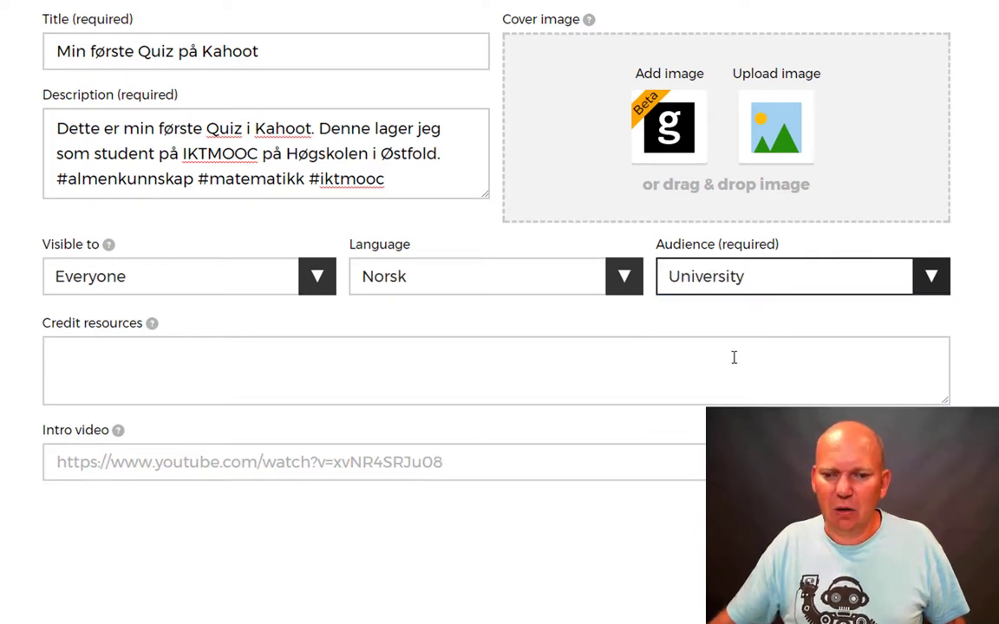
pyautogui.click(279, 364)
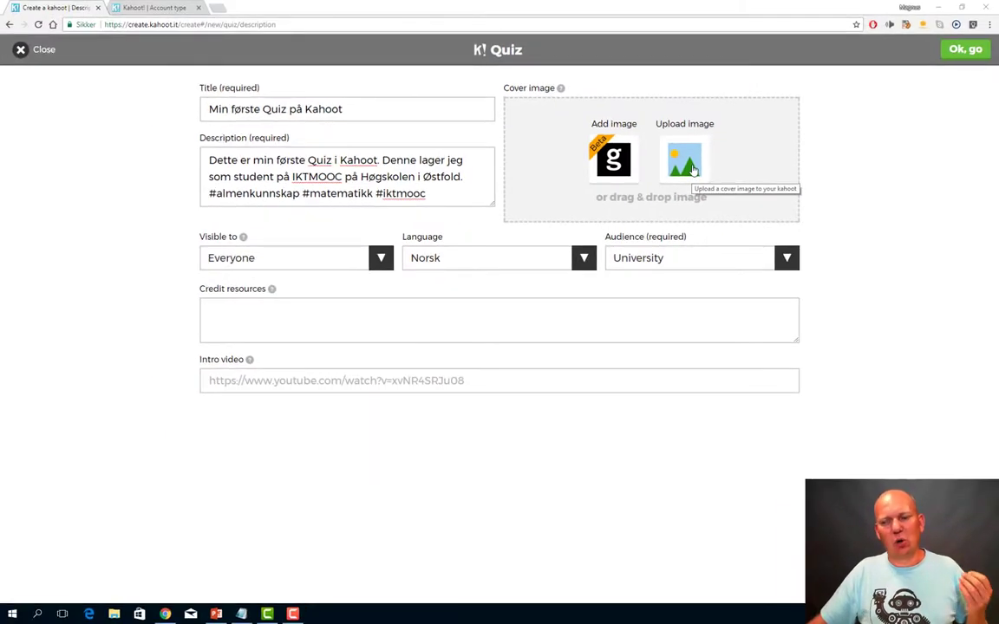
# - Upload Norge.jpg from the Bilder folder as the quiz's cover image and confirm the quiz description
pyautogui.click(694, 170)
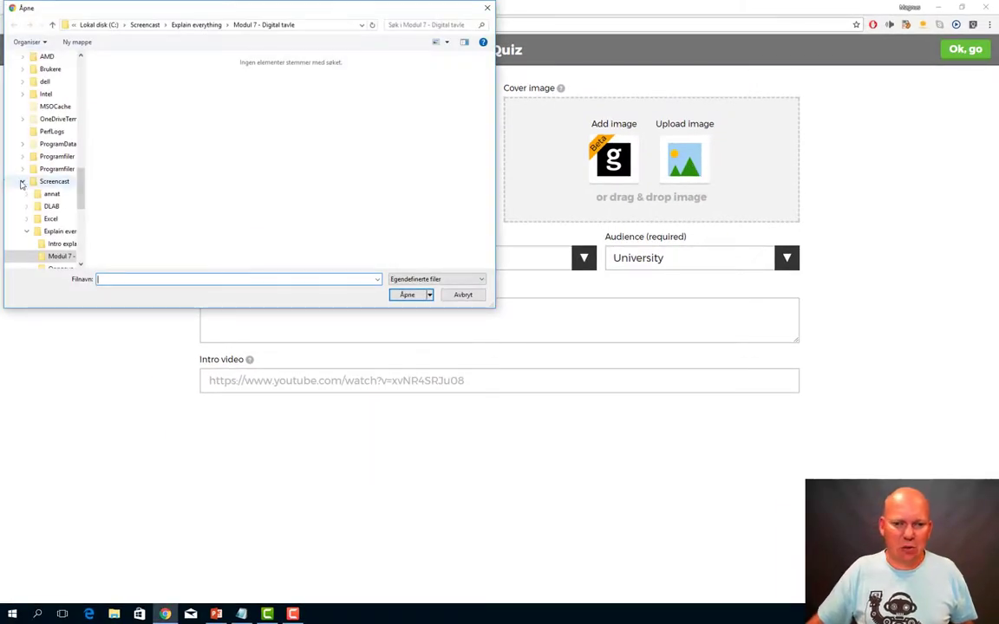
pyautogui.moveTo(83, 179); pyautogui.dragTo(99, 79)
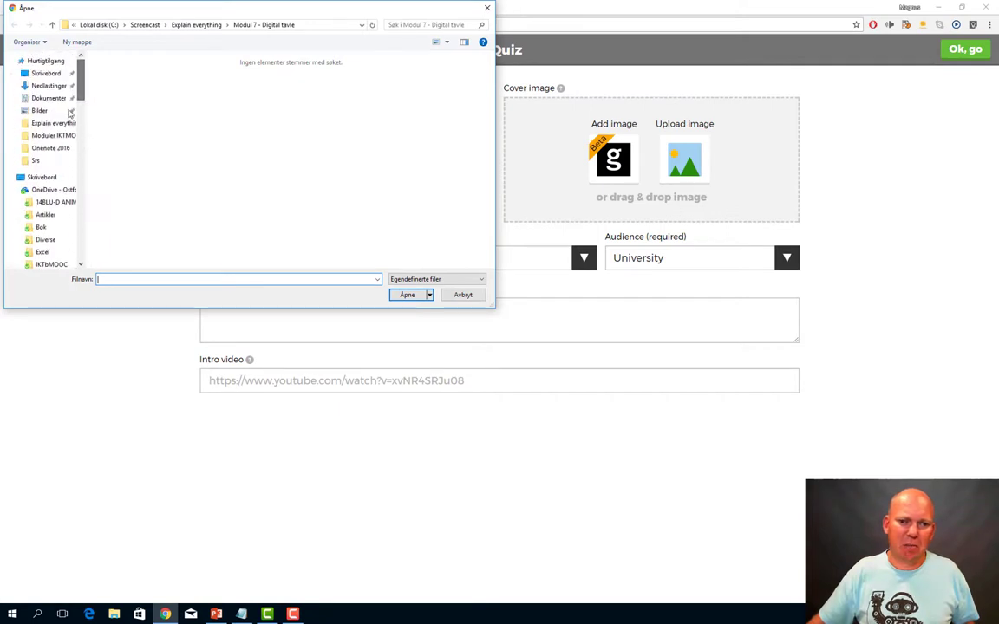
pyautogui.click(39, 110)
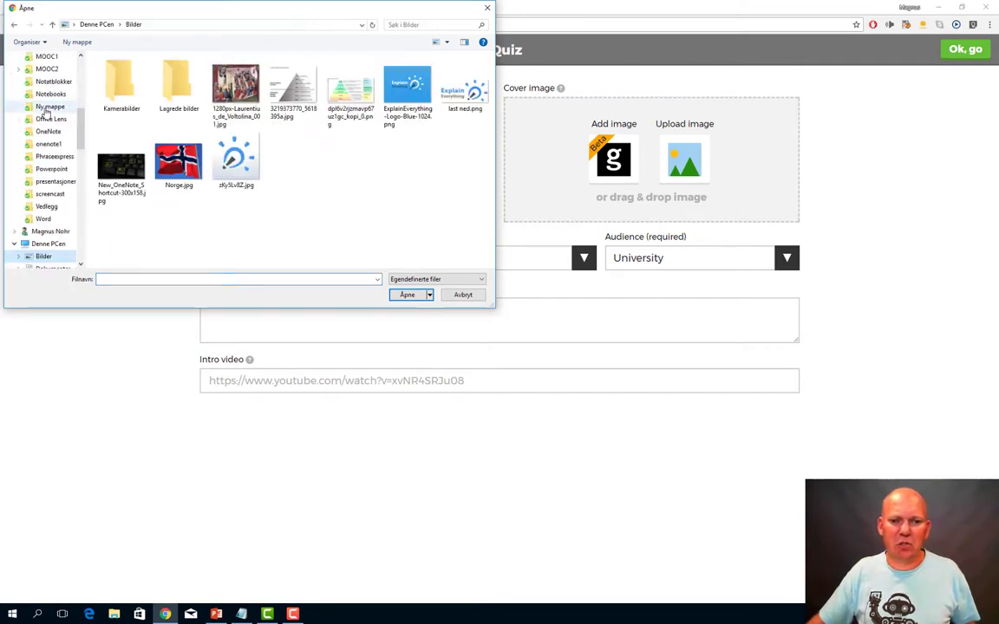
pyautogui.click(179, 163)
pyautogui.click(407, 295)
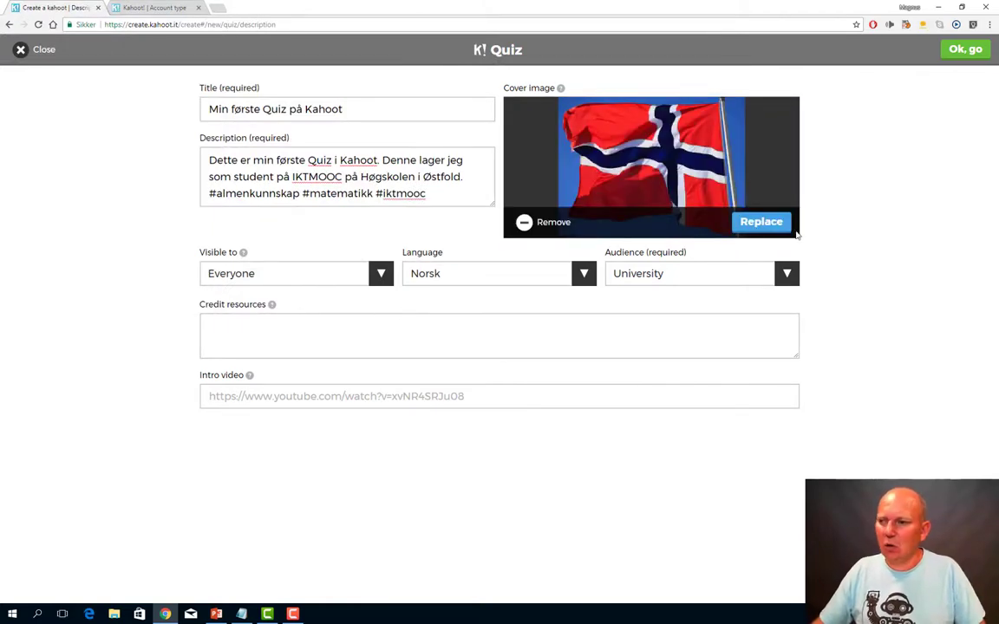
pyautogui.click(962, 53)
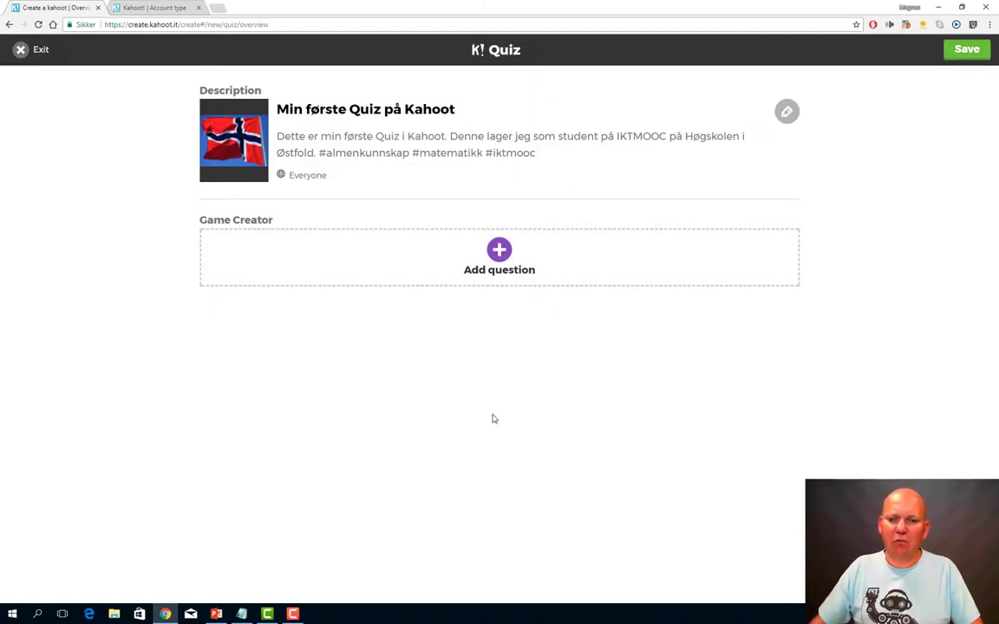
# - Add the first quiz question with the text "Hva er 1+1=?"
pyautogui.click(502, 252)
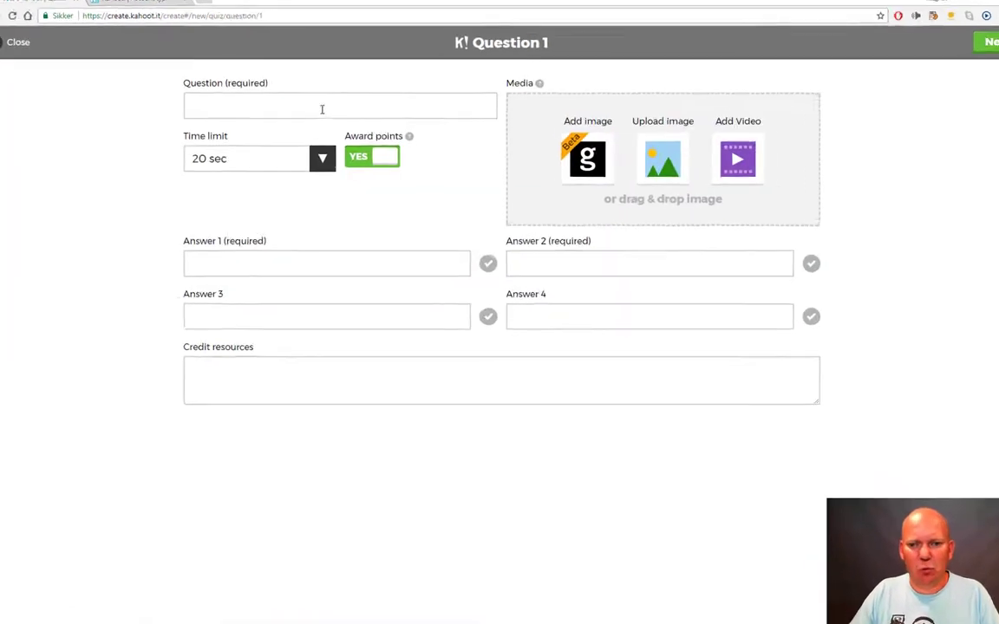
pyautogui.click(326, 109)
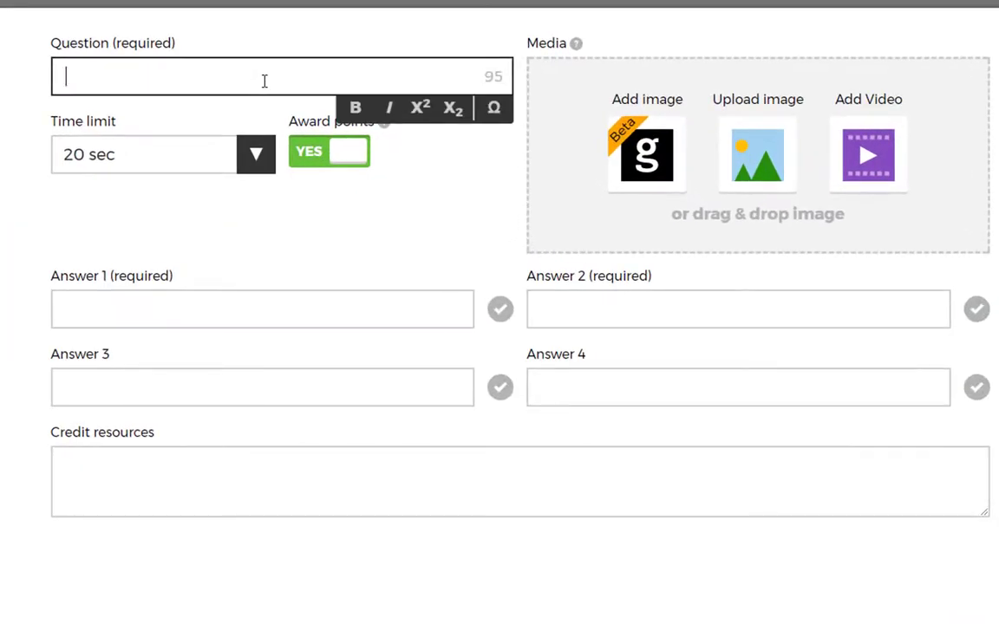
pyautogui.write('Hva er ')
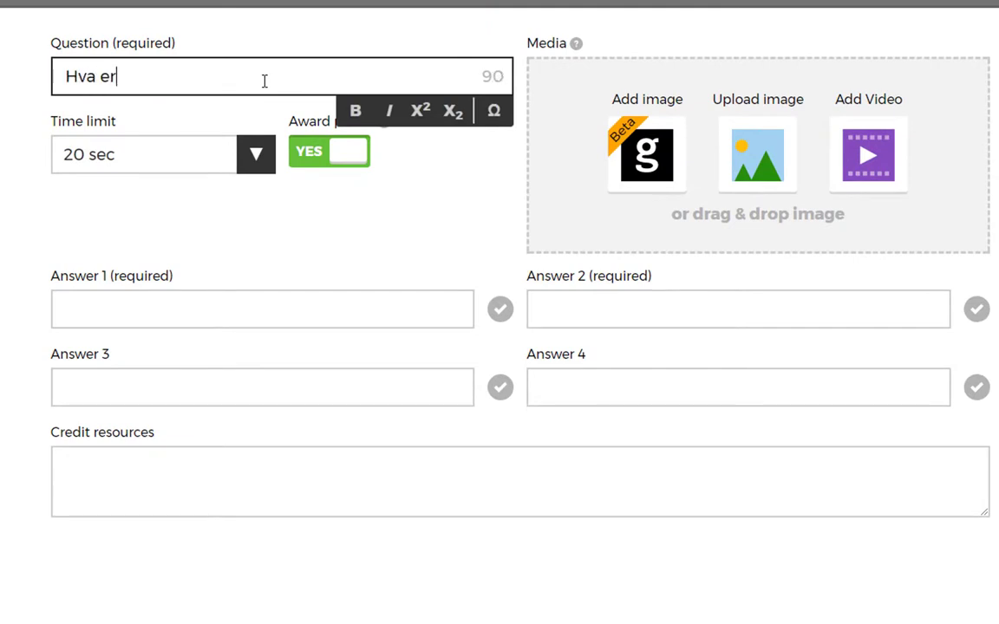
pyautogui.write('1+1=?')
# - Enter 1, 2, 3 and 4 as answers 1 to 4 and mark only answer 2 as correct
pyautogui.click(272, 312)
pyautogui.write('1')
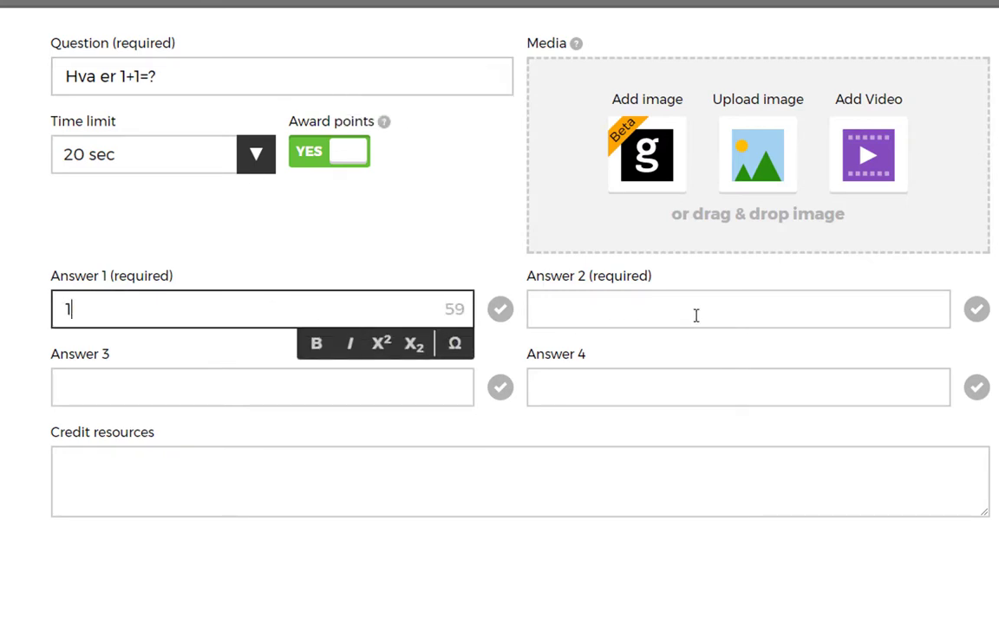
pyautogui.click(689, 316)
pyautogui.write('2')
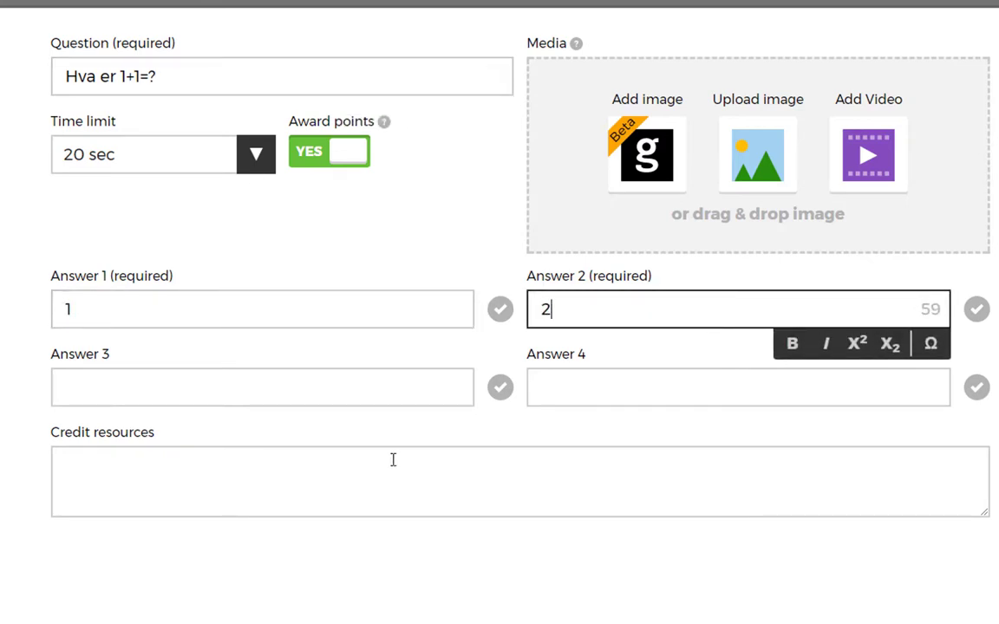
pyautogui.click(306, 387)
pyautogui.write('3')
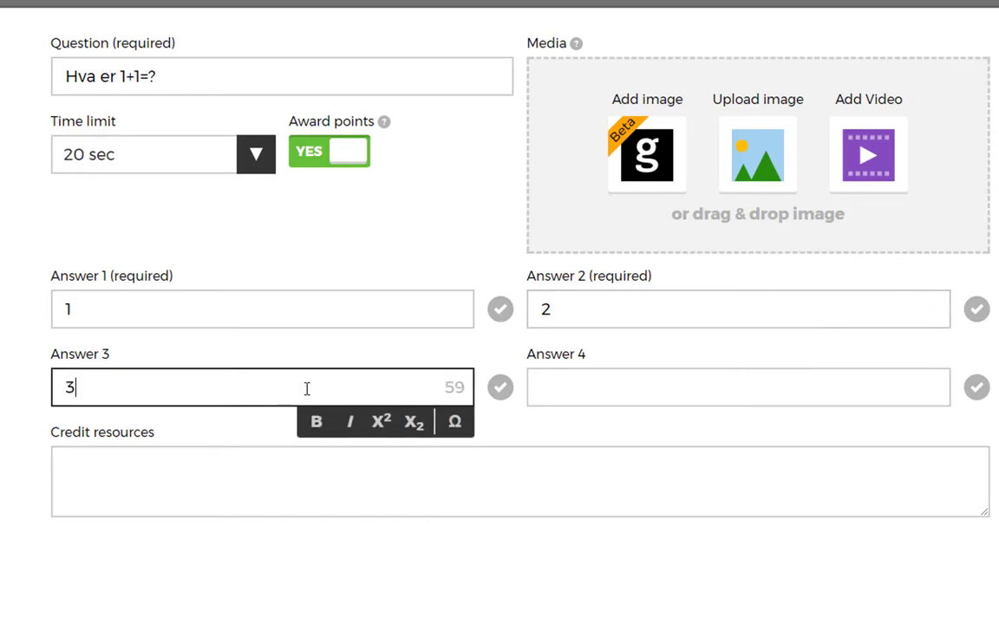
pyautogui.click(604, 392)
pyautogui.write('4')
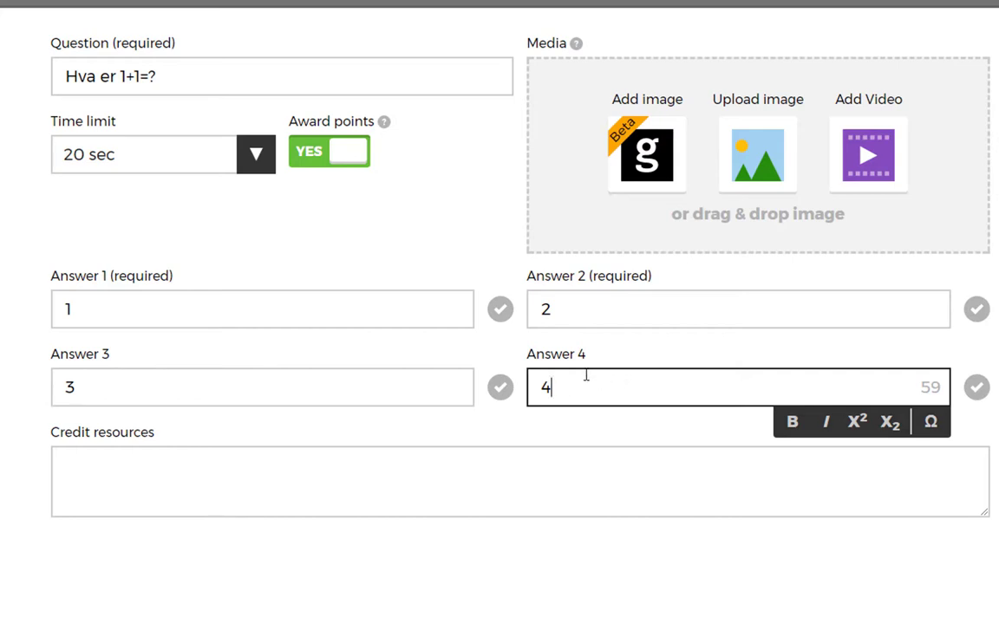
pyautogui.click(980, 310)
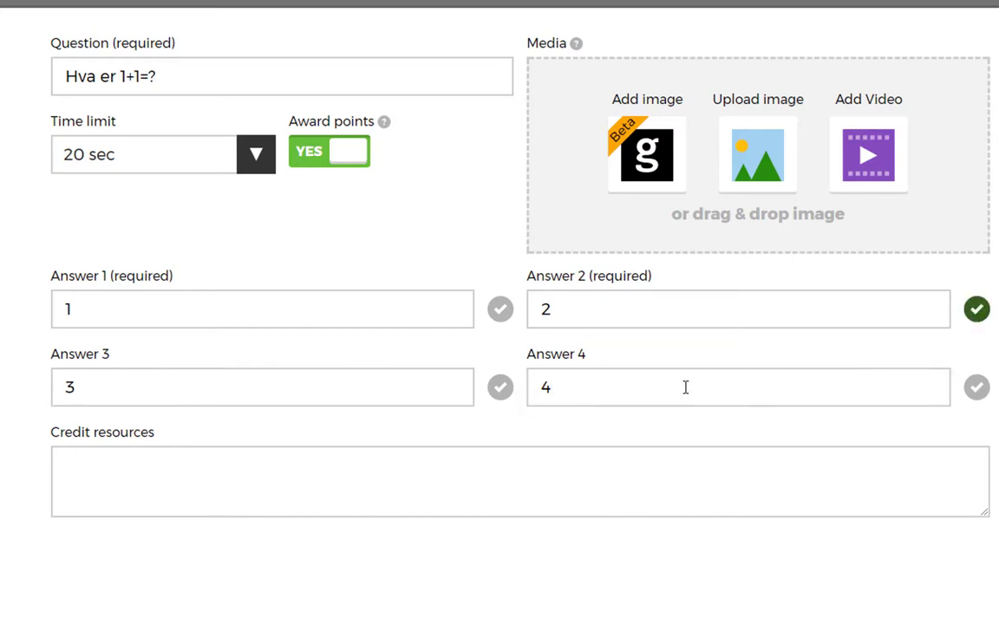
pyautogui.click(508, 397)
pyautogui.click(510, 401)
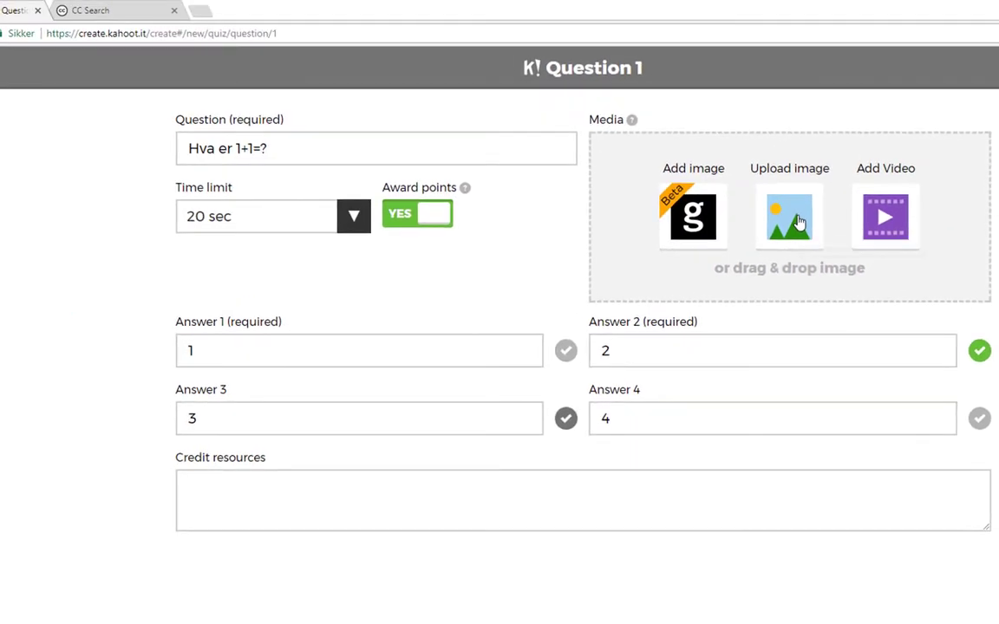
# - Upload matte.jpg from the Bilder folder as the question's image and look at the CC Search page for freely usable content
pyautogui.click(799, 223)
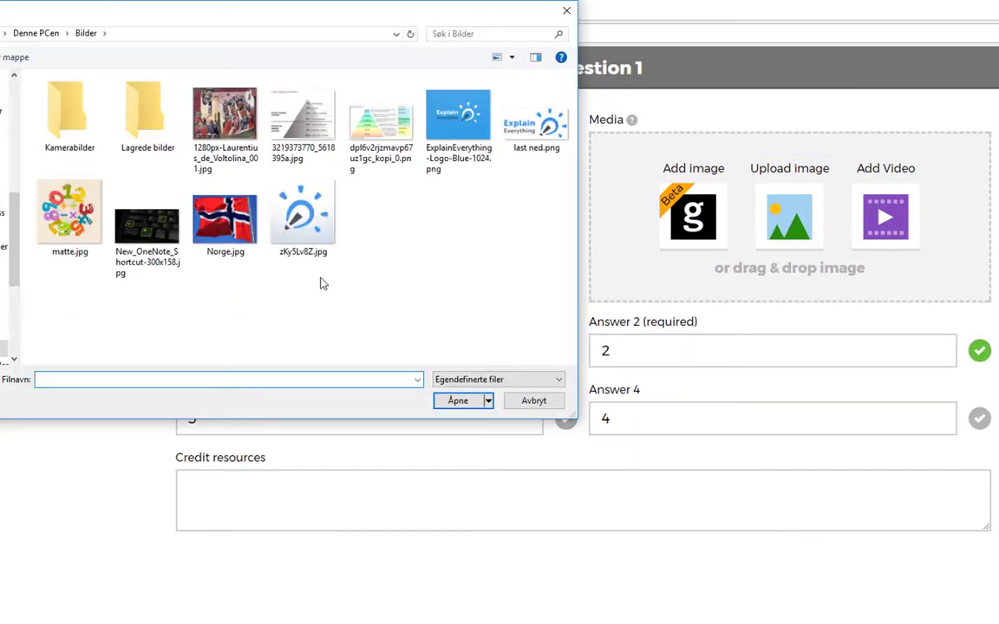
pyautogui.click(67, 228)
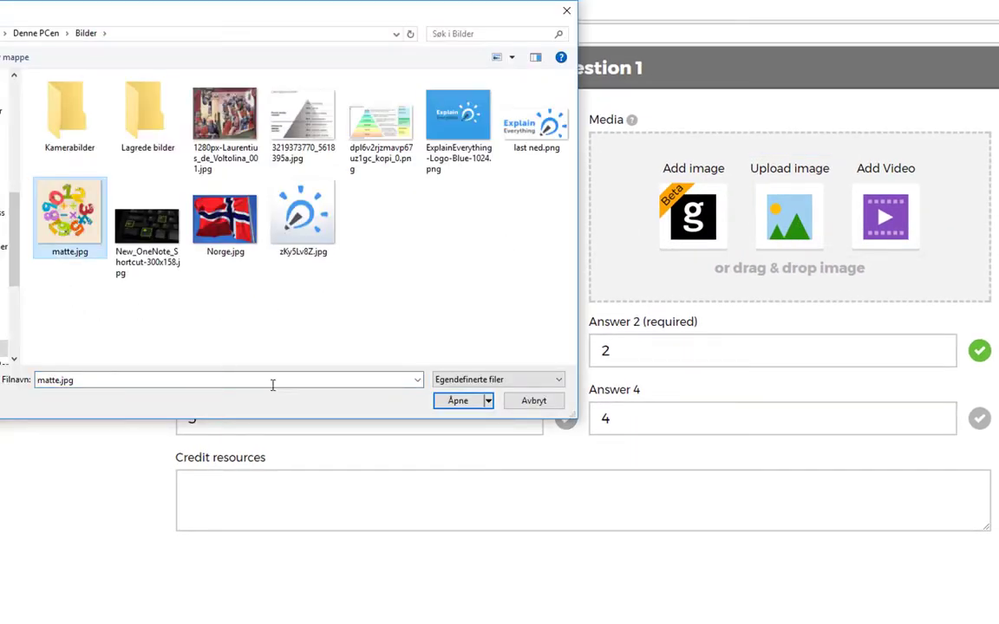
pyautogui.click(458, 401)
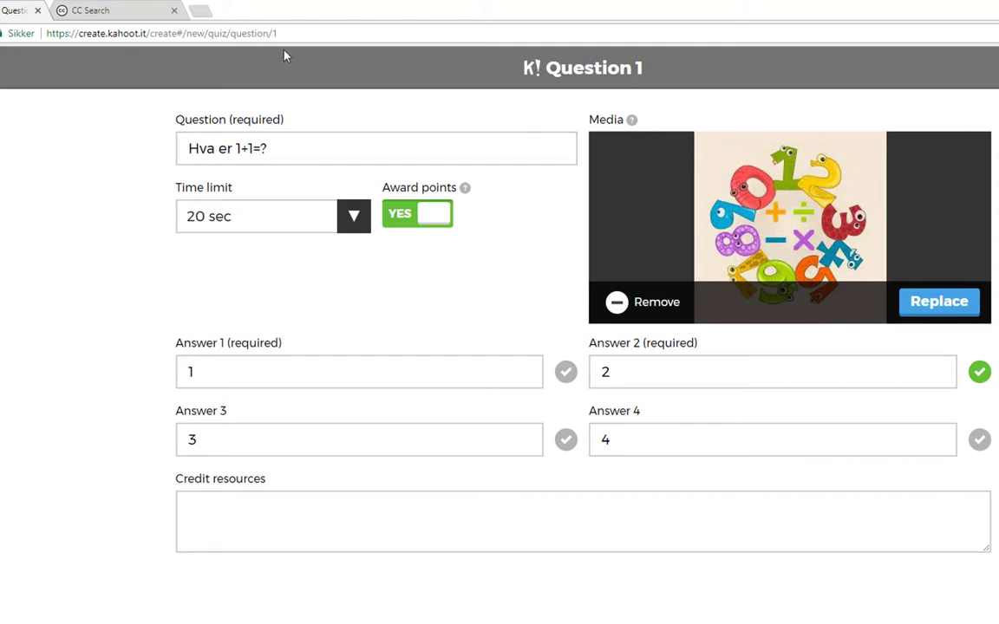
pyautogui.click(131, 11)
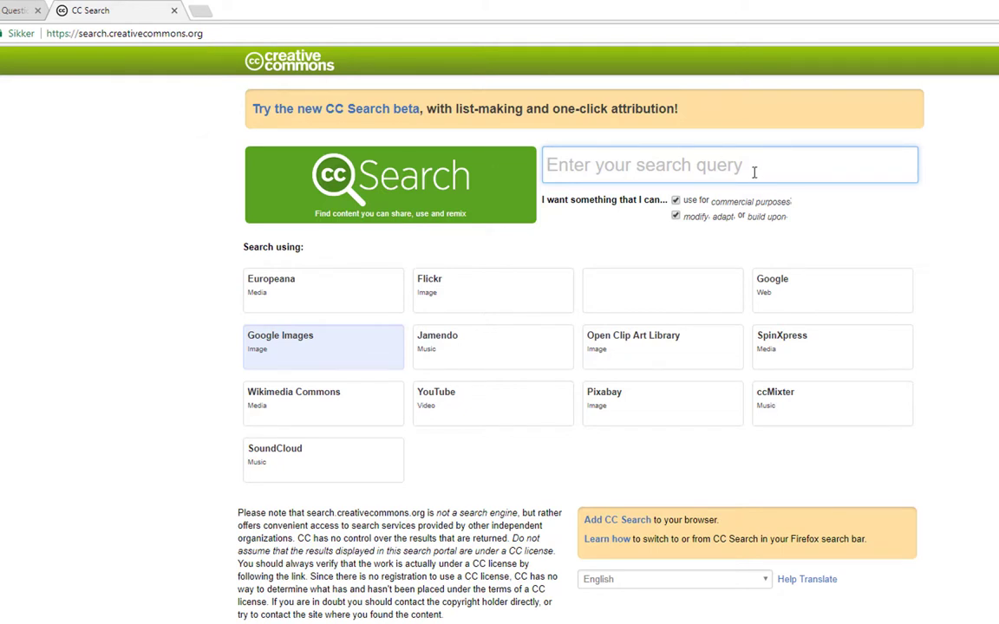
pyautogui.hotkey('ctrl', 'shift', 'Tab')
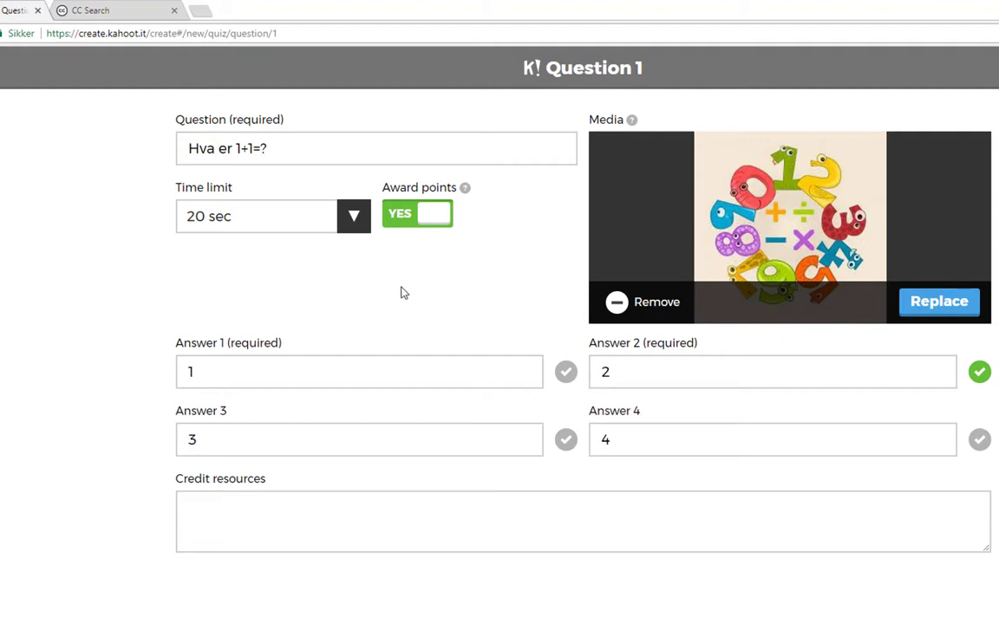
# - Keep award points on, set the question's time limit to 30 seconds and finish the question
pyautogui.click(425, 213)
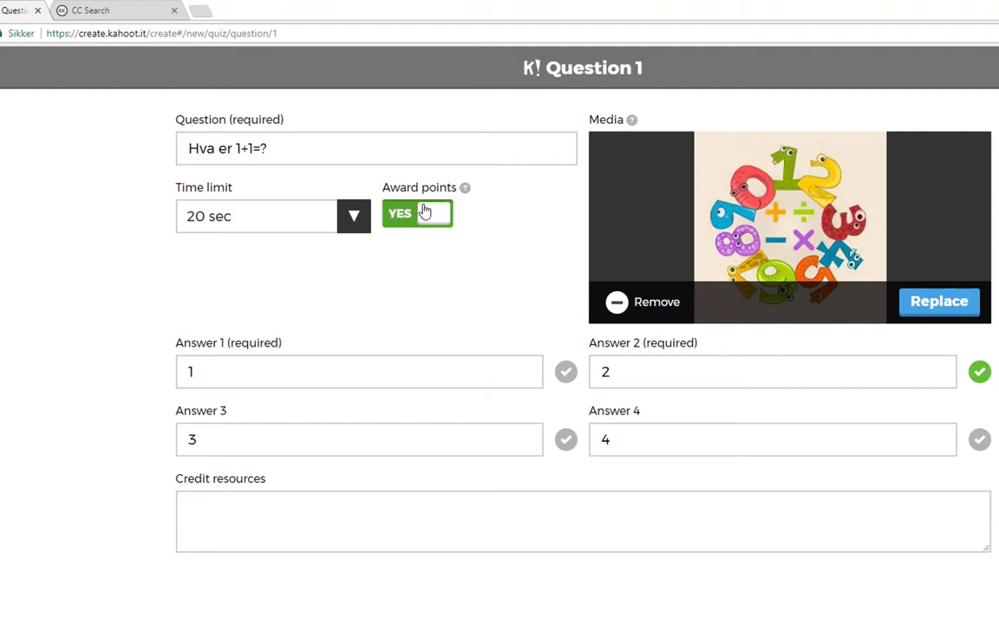
pyautogui.click(425, 214)
pyautogui.click(353, 217)
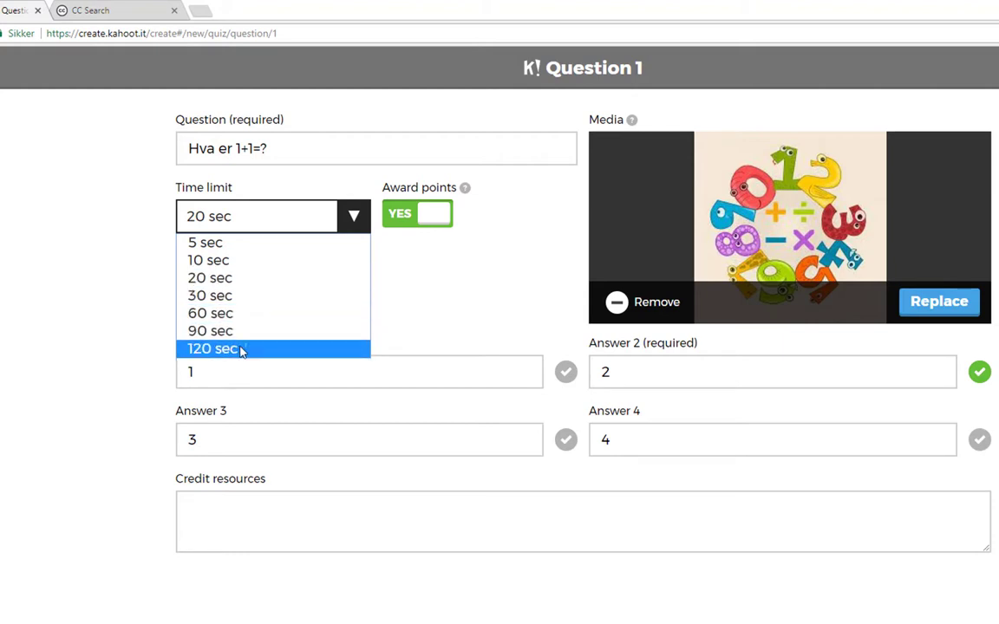
pyautogui.click(242, 302)
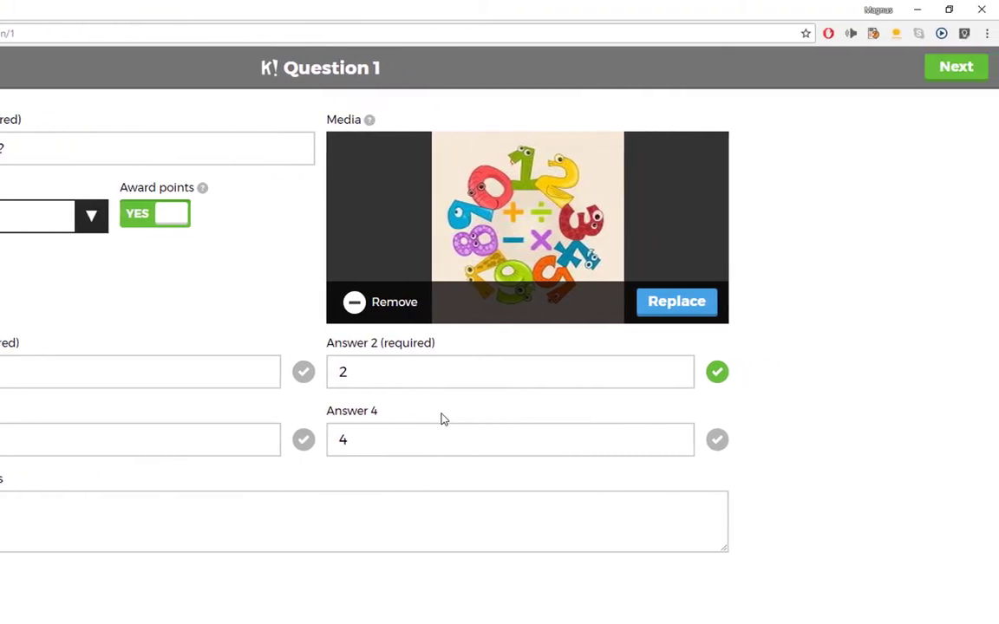
pyautogui.click(963, 71)
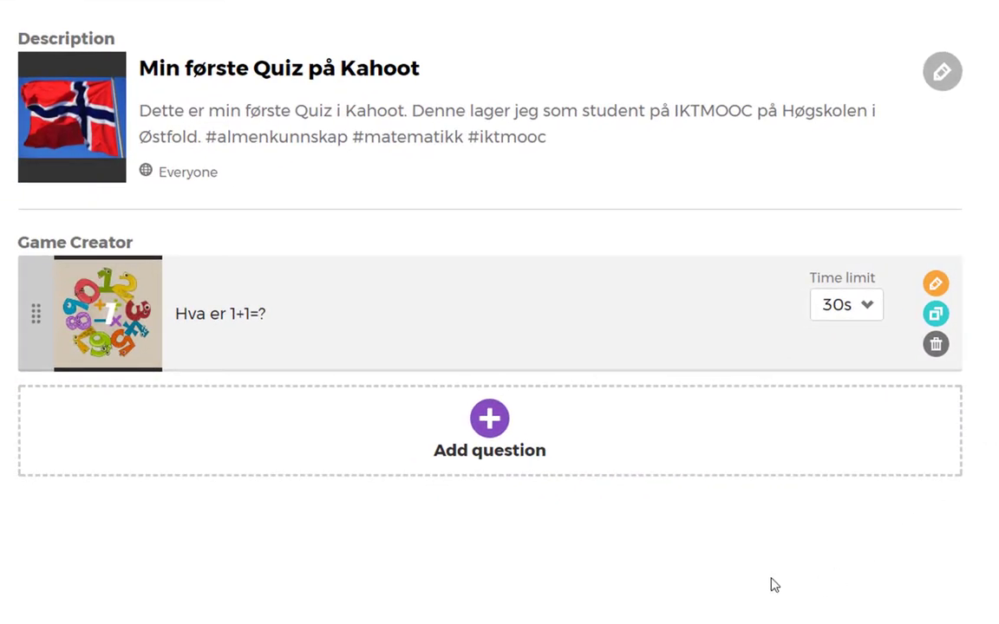
# - Add the question "Hva er det beste programmet å ta notater med for norske elever?" with answers Word, Word Perfect, Google Dokumenter and OneNote
pyautogui.click(491, 425)
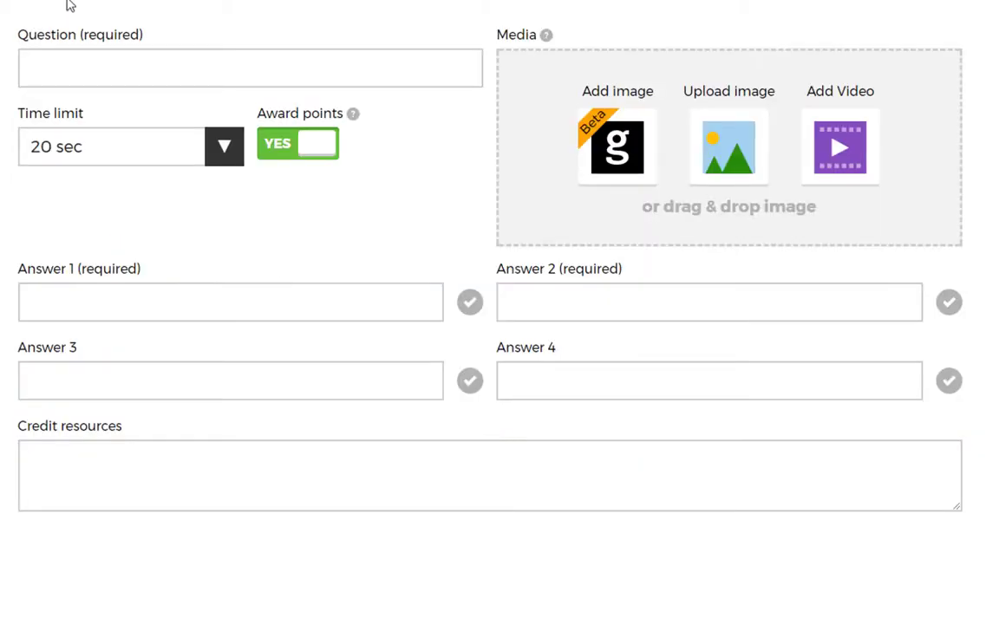
pyautogui.click(199, 69)
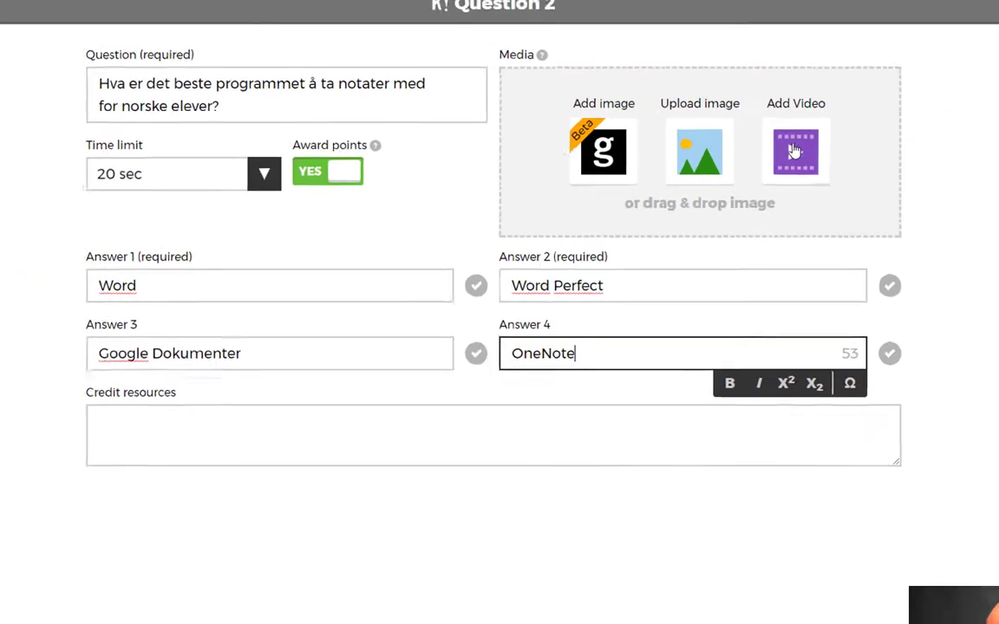
# - Choose a YouTube video as the question's media and copy the share link of "Demo spørsmål til Kahoot fra Youtube" on YouTube
pyautogui.click(796, 152)
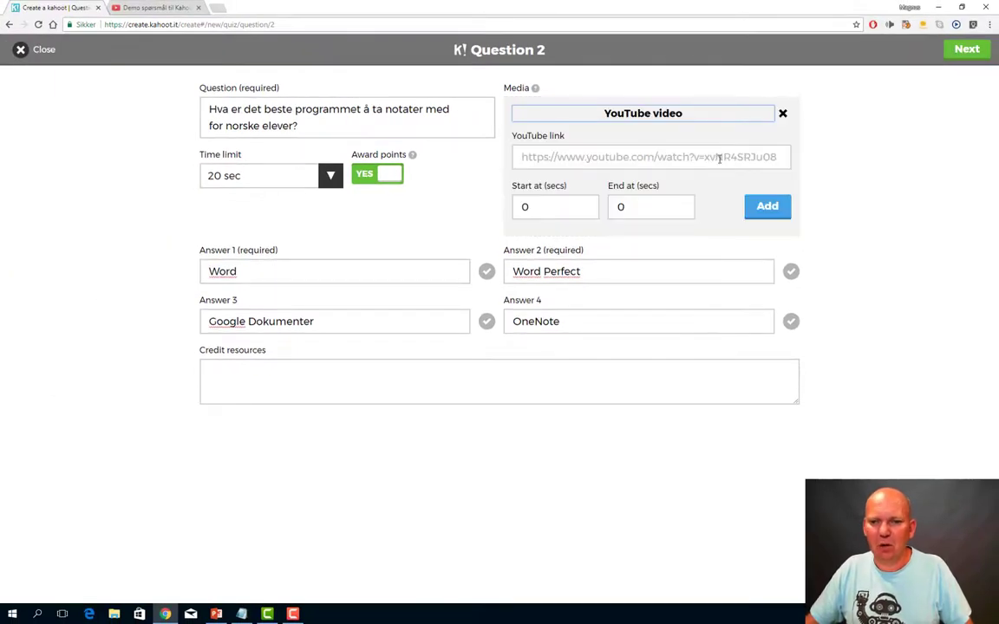
pyautogui.click(166, 10)
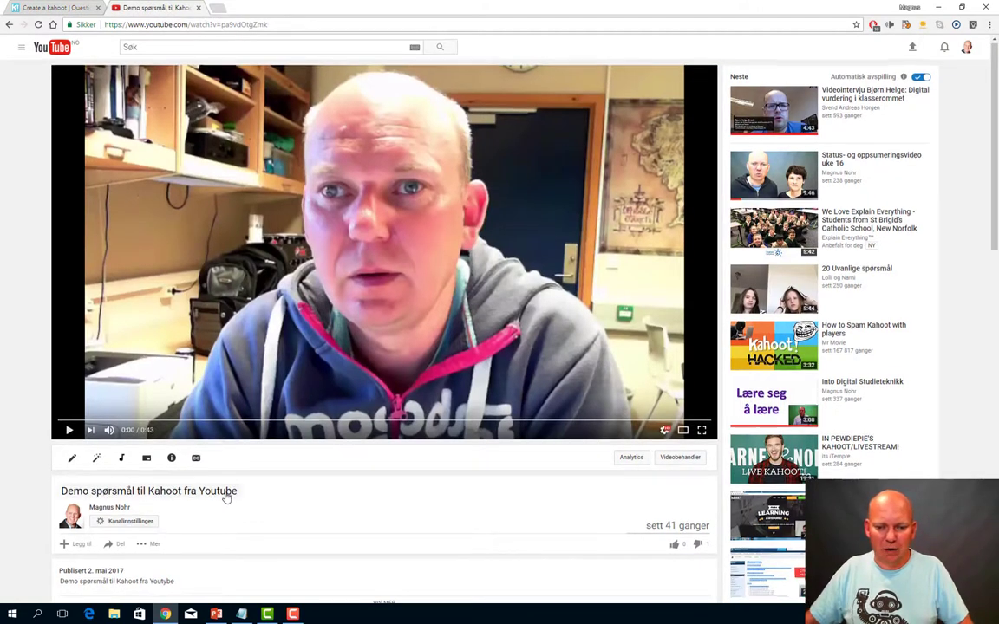
pyautogui.scroll(-1, 225, 496)
pyautogui.click(117, 493)
pyautogui.hotkey('ctrl', 'c')
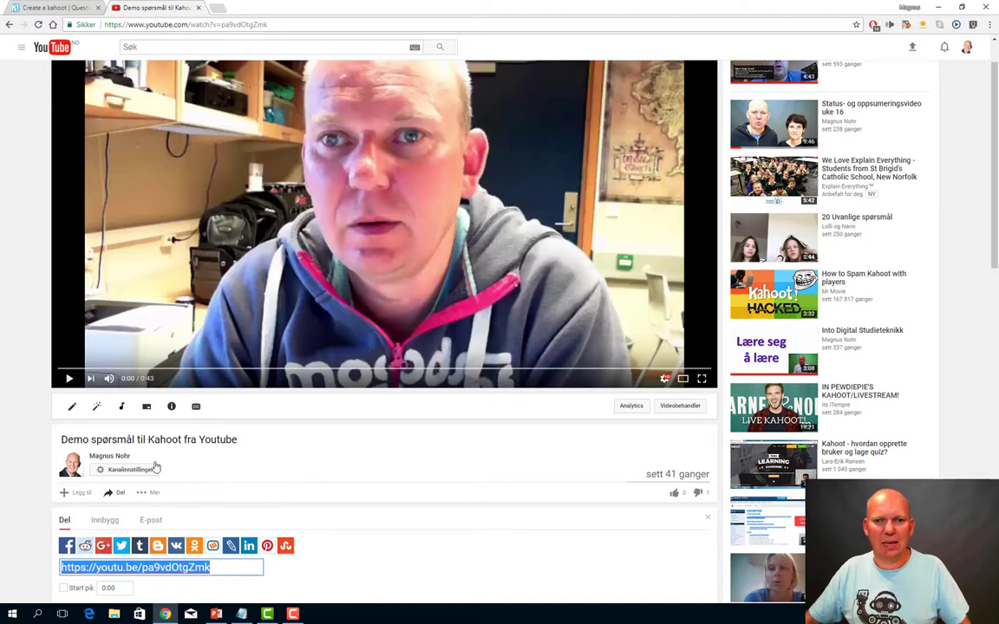
pyautogui.click(287, 24)
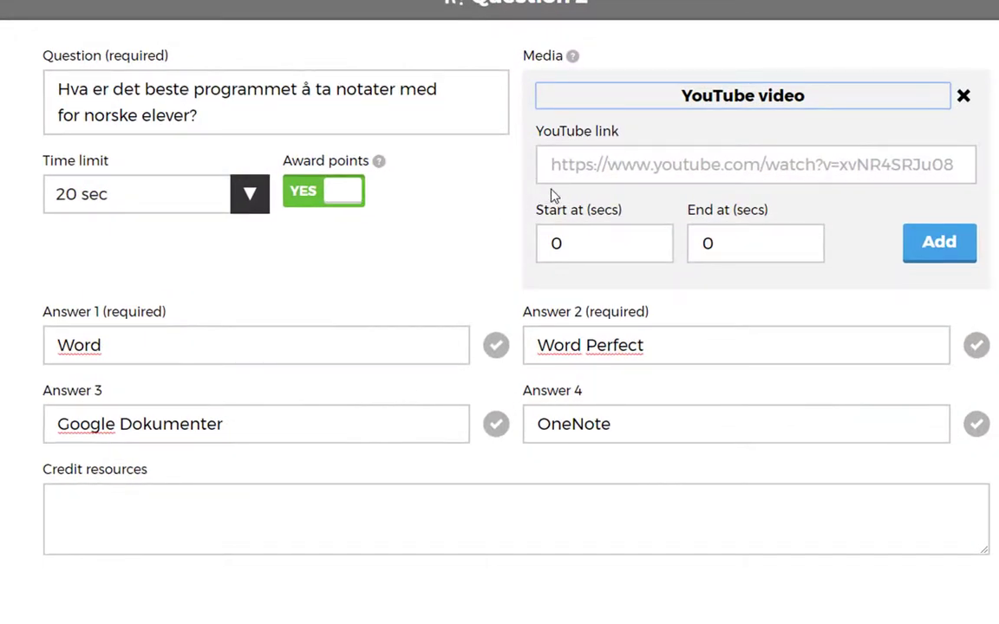
pyautogui.click(575, 166)
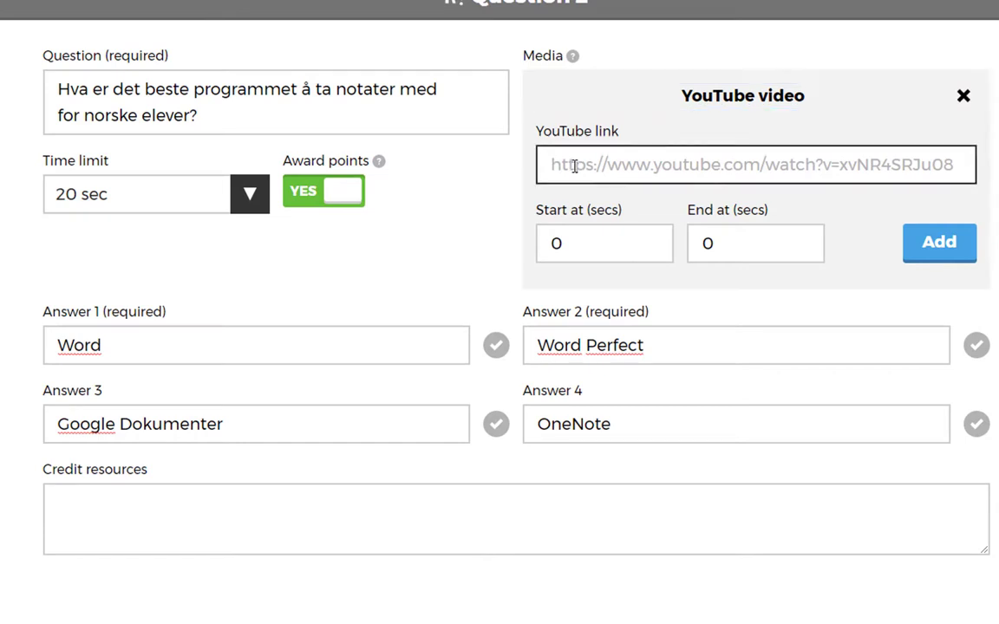
pyautogui.hotkey('ctrl', 'v')
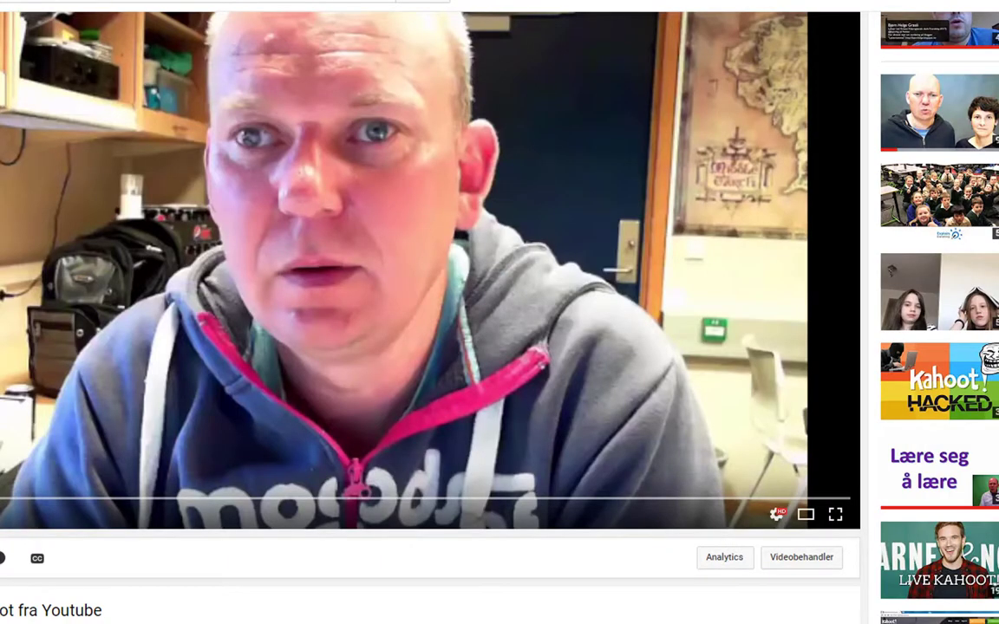
# - Look through the video for the passage to show and set it to start at 13 seconds and end at 38 seconds
pyautogui.moveTo(76, 500); pyautogui.dragTo(136, 500)
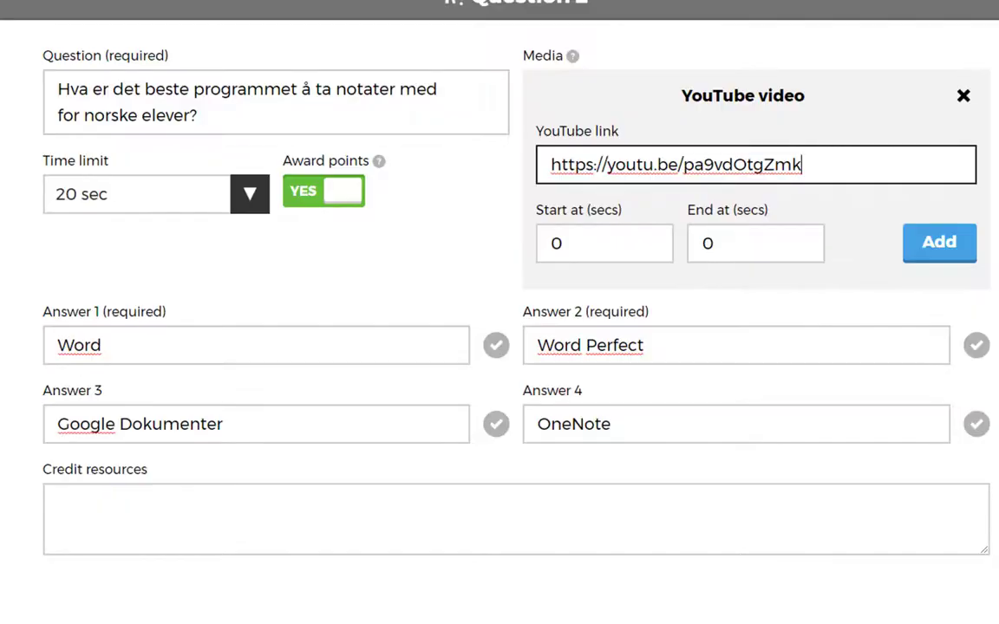
pyautogui.moveTo(570, 239); pyautogui.dragTo(562, 246)
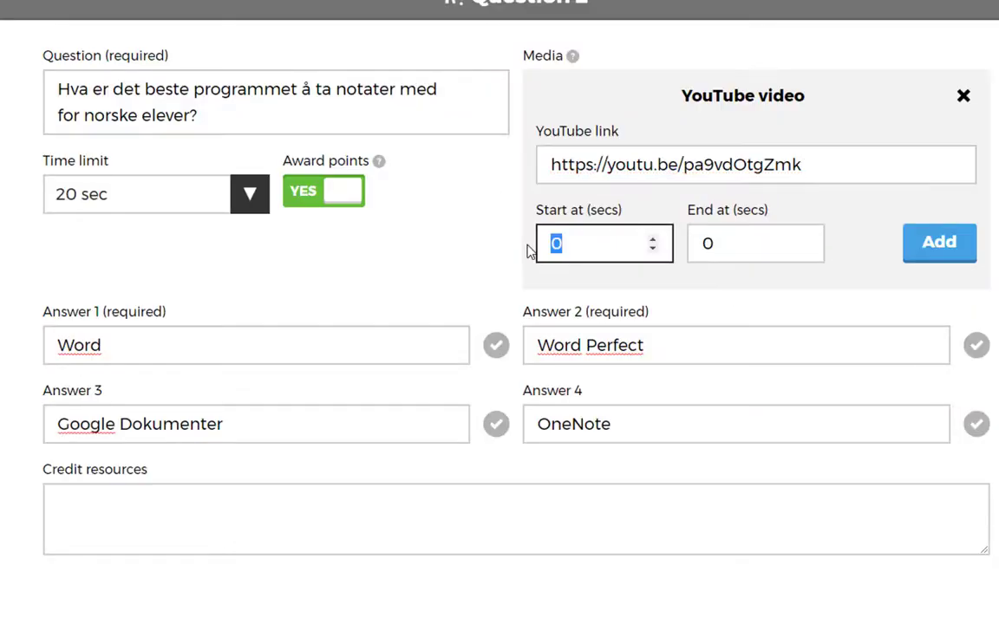
pyautogui.write('13')
pyautogui.click(699, 249)
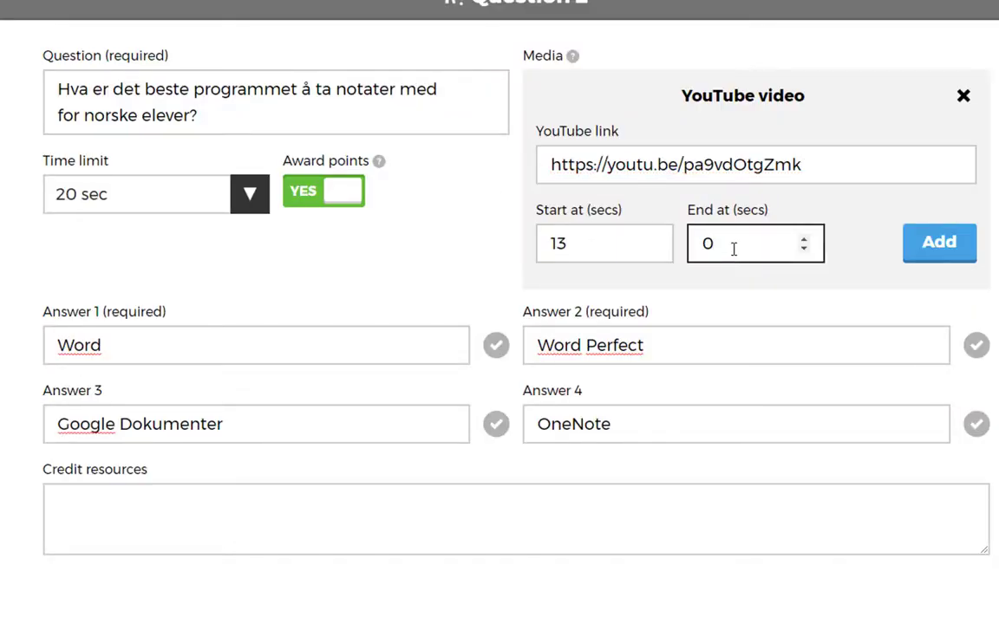
pyautogui.press('BackSpace')
pyautogui.write('38')
# - Clear the video's start and end times, leaving both values empty
pyautogui.press('BackSpace')
pyautogui.press('BackSpace')
pyautogui.moveTo(580, 242); pyautogui.dragTo(540, 250)
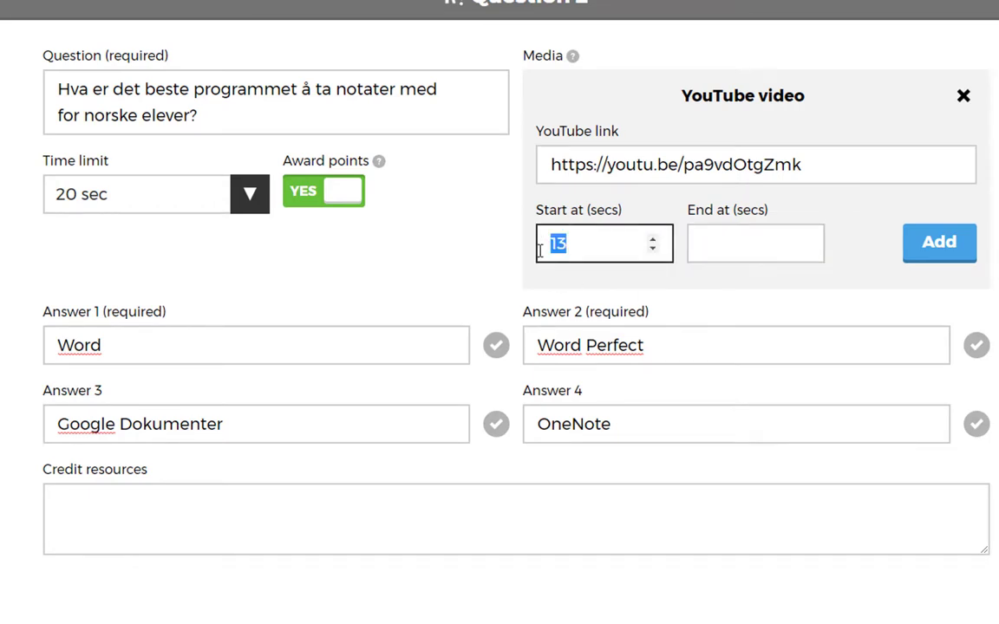
pyautogui.press('BackSpace')
# - Mark only answer 4, OneNote, as correct and finish the question
pyautogui.click(315, 352)
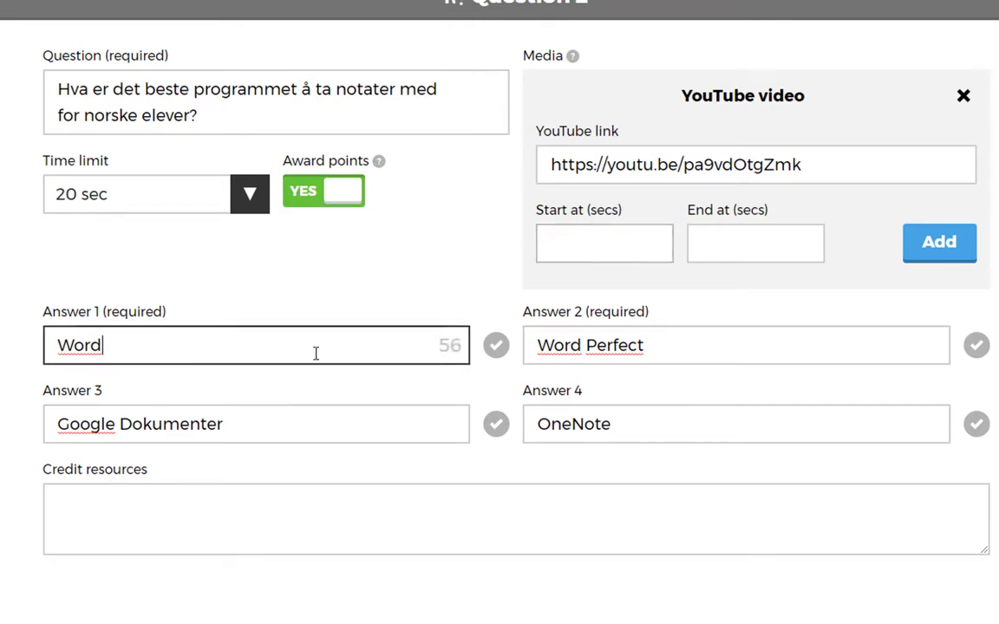
pyautogui.click(977, 424)
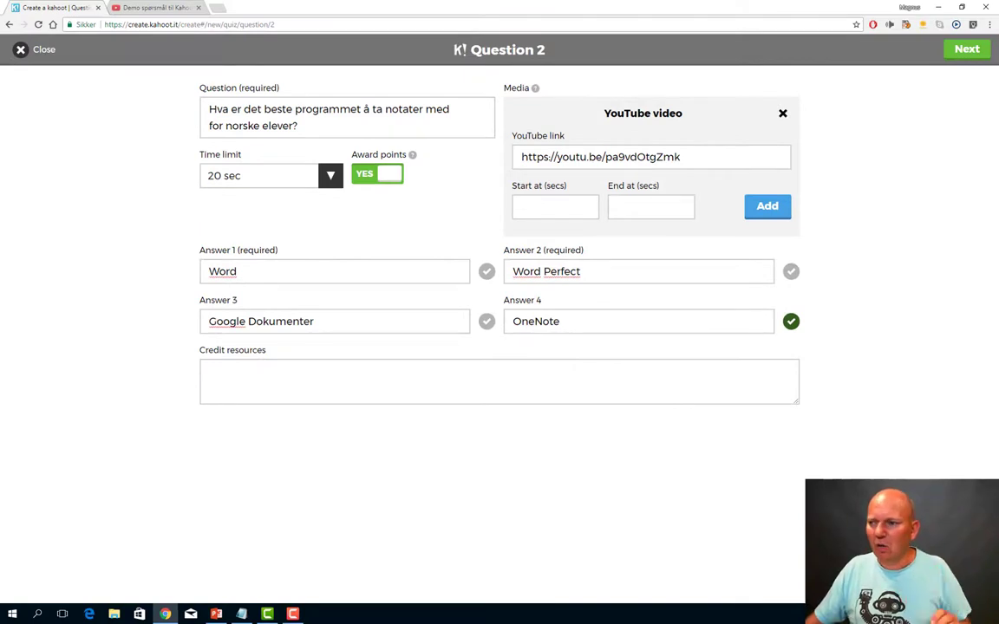
pyautogui.click(968, 50)
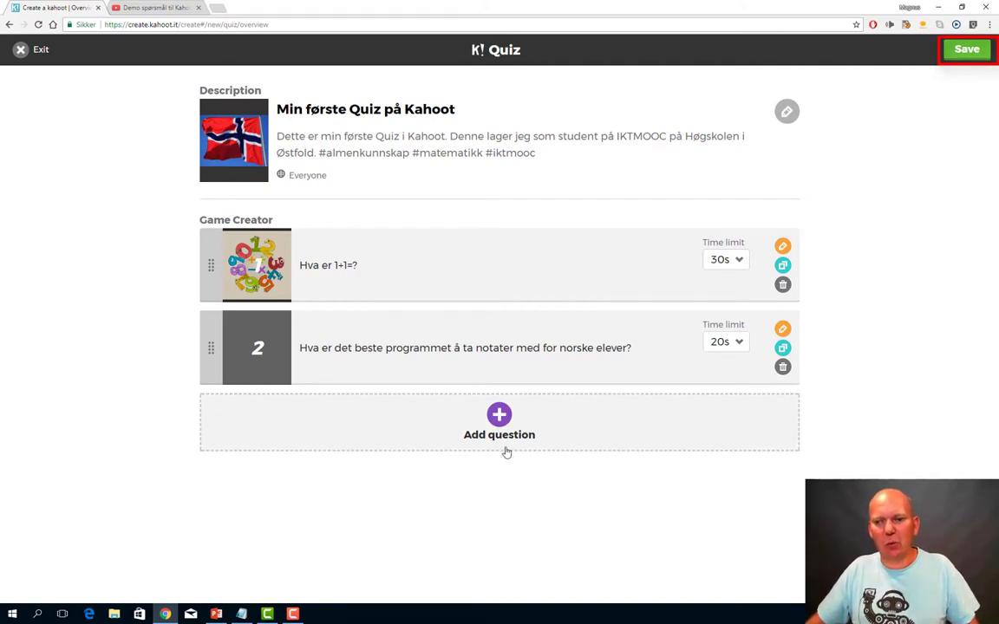
# - Save the quiz and select its shareable link in the sharing options
pyautogui.click(968, 54)
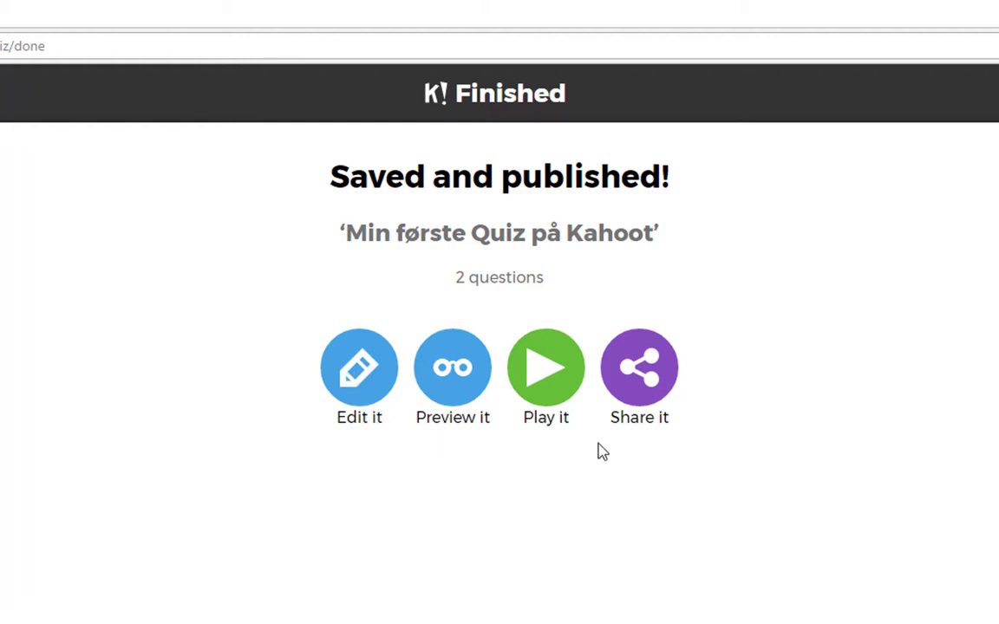
pyautogui.click(647, 376)
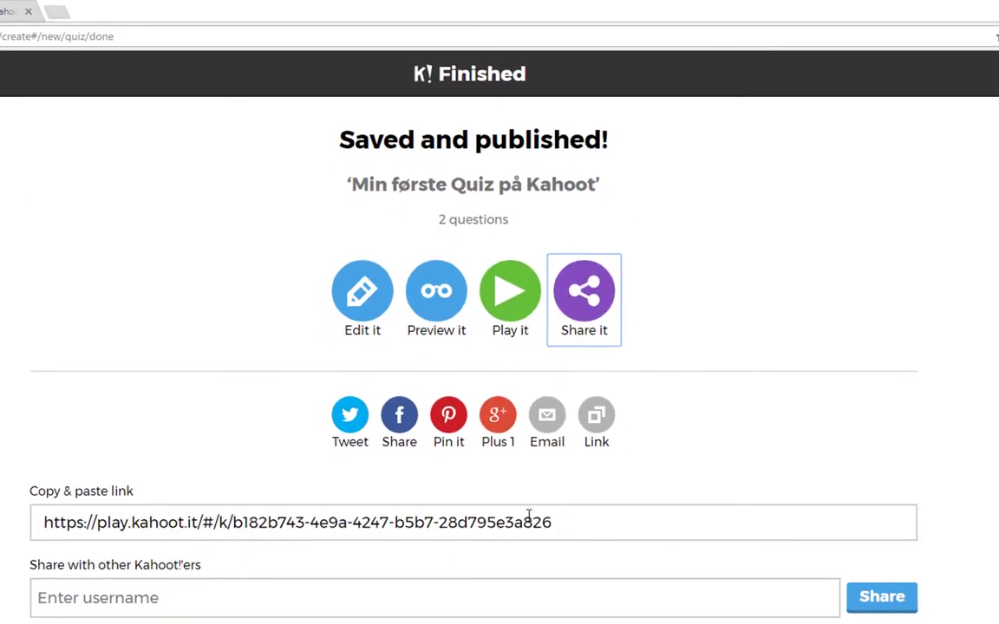
pyautogui.click(578, 520)
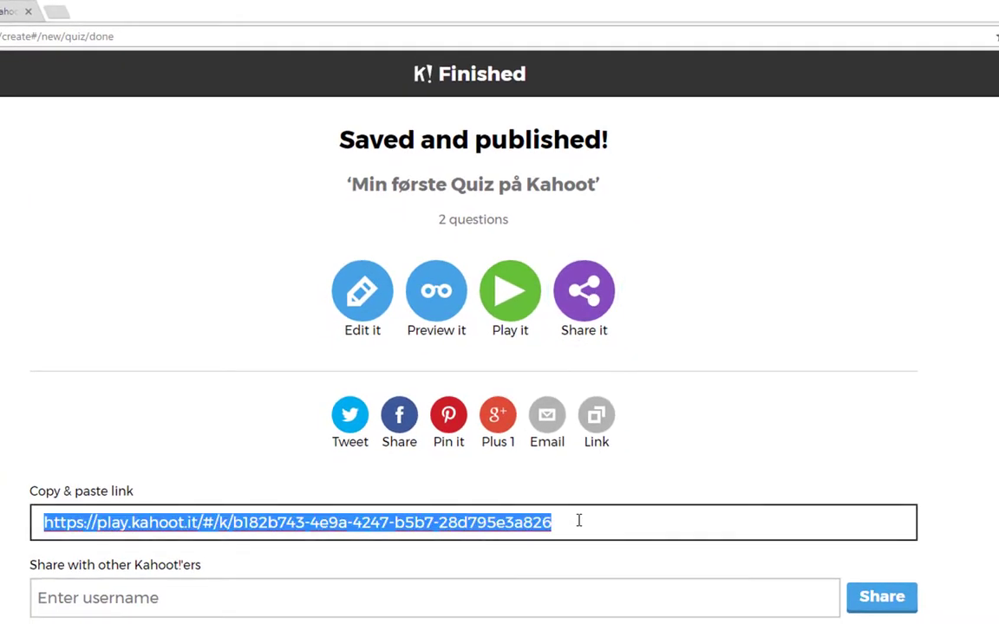